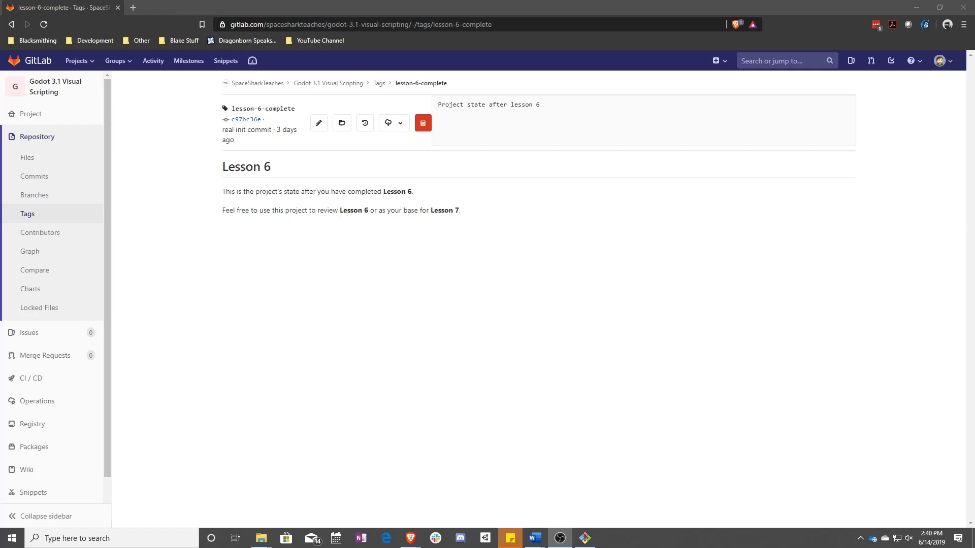
# - Save the lesson-6-complete source from GitLab as a zip on the Desktop
pyautogui.click(514, 296)
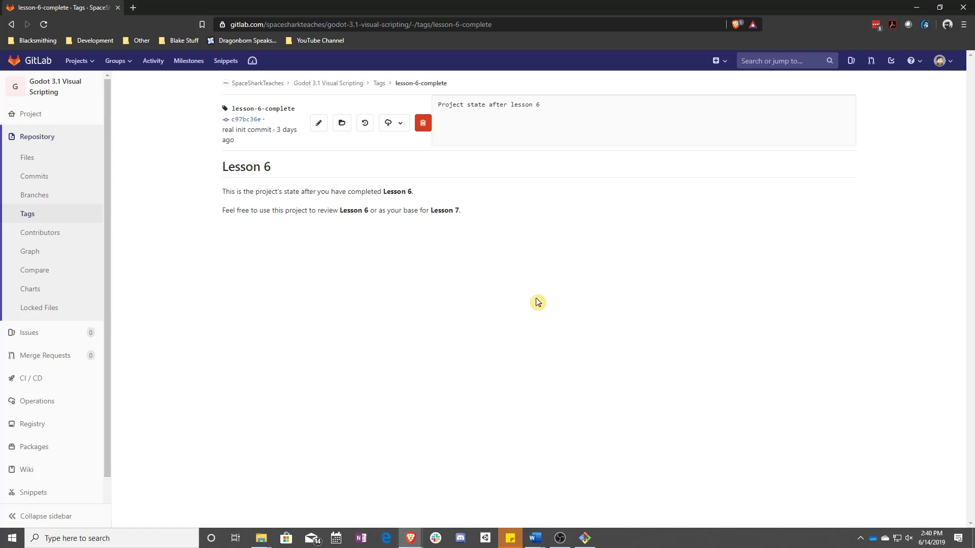
pyautogui.click(402, 127)
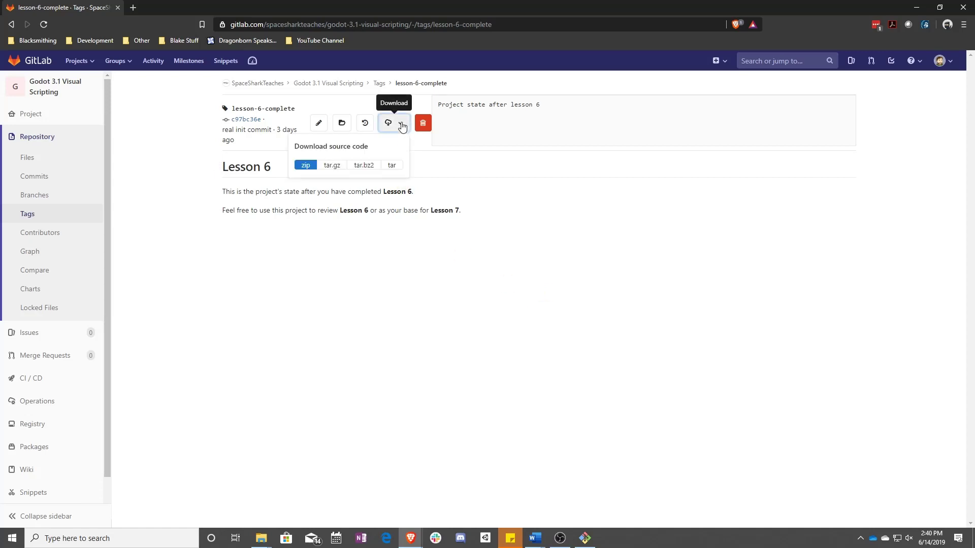
pyautogui.click(305, 166)
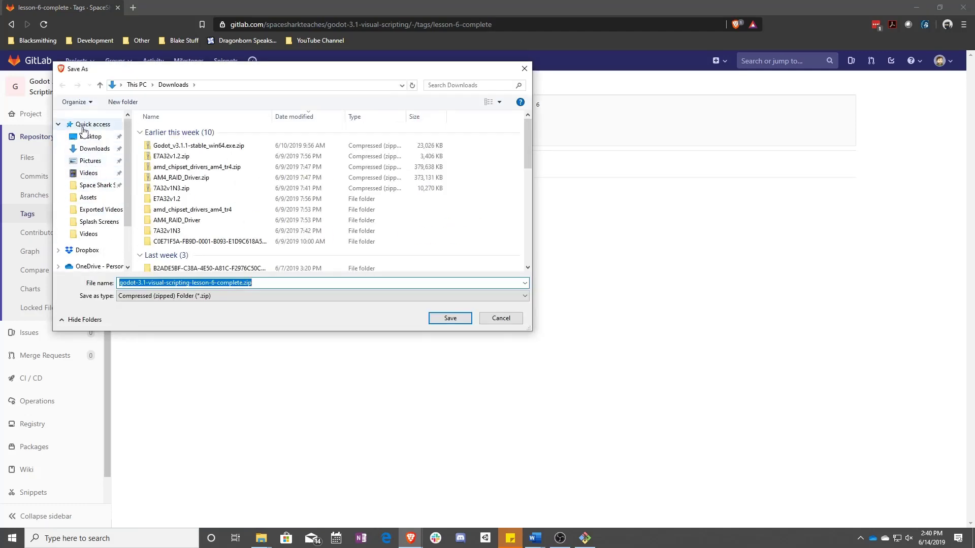
pyautogui.click(90, 136)
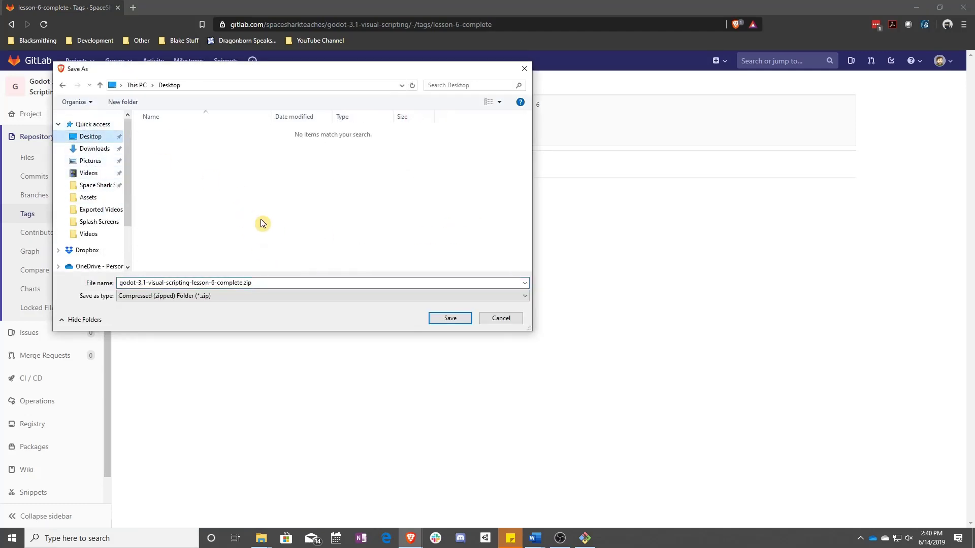
pyautogui.click(450, 319)
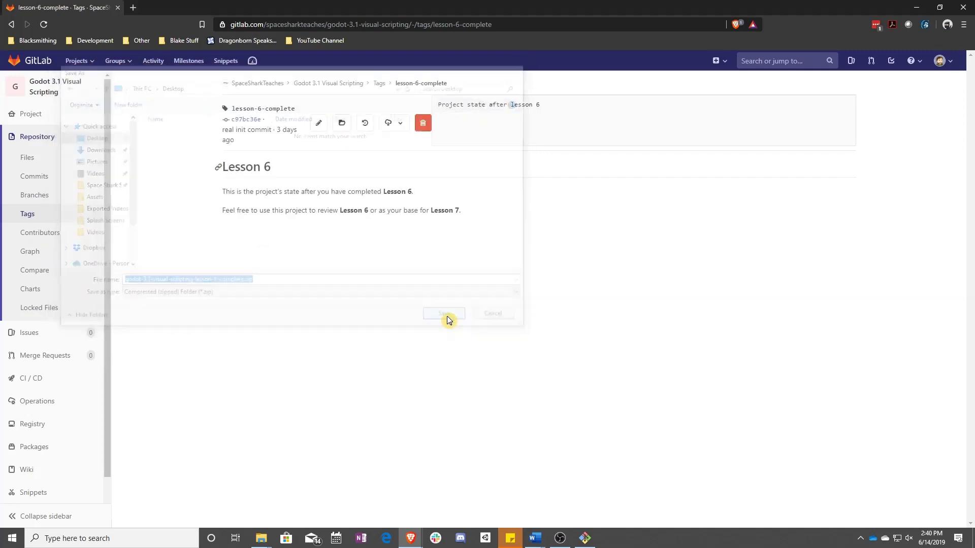
pyautogui.click(916, 8)
# - Extract All from godot-3.1-visual-scripting-lesson-6-complete.zip on the Desktop
pyautogui.click(19, 170)
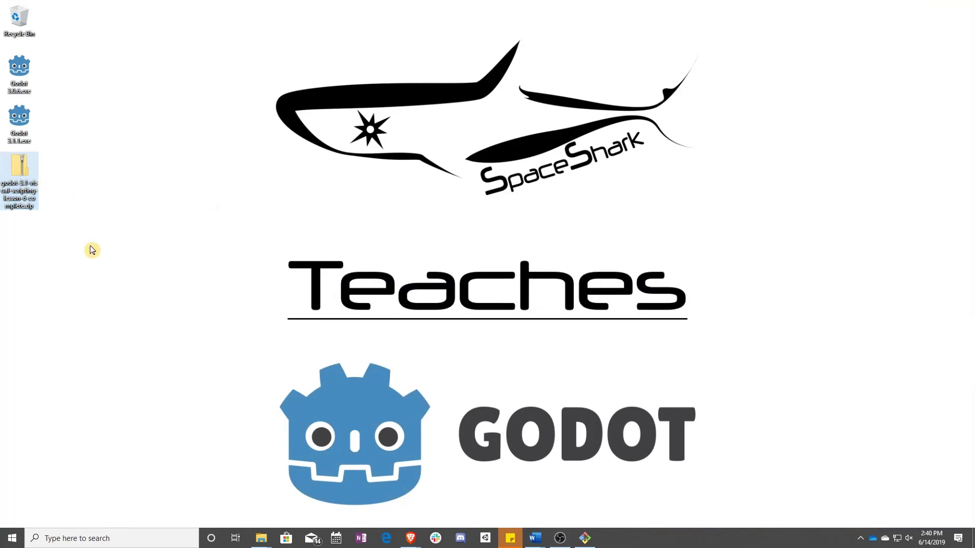
pyautogui.rightClick(21, 164)
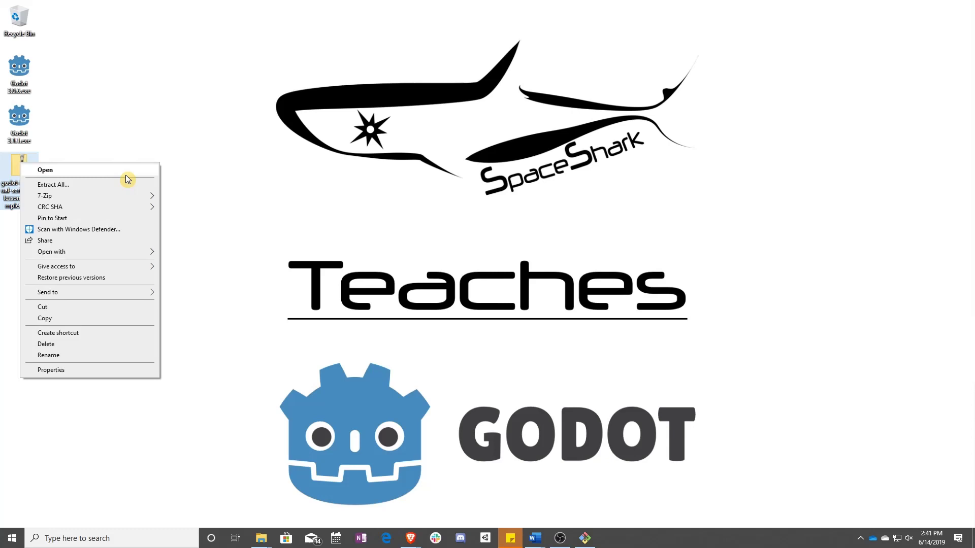
pyautogui.click(97, 185)
pyautogui.click(578, 367)
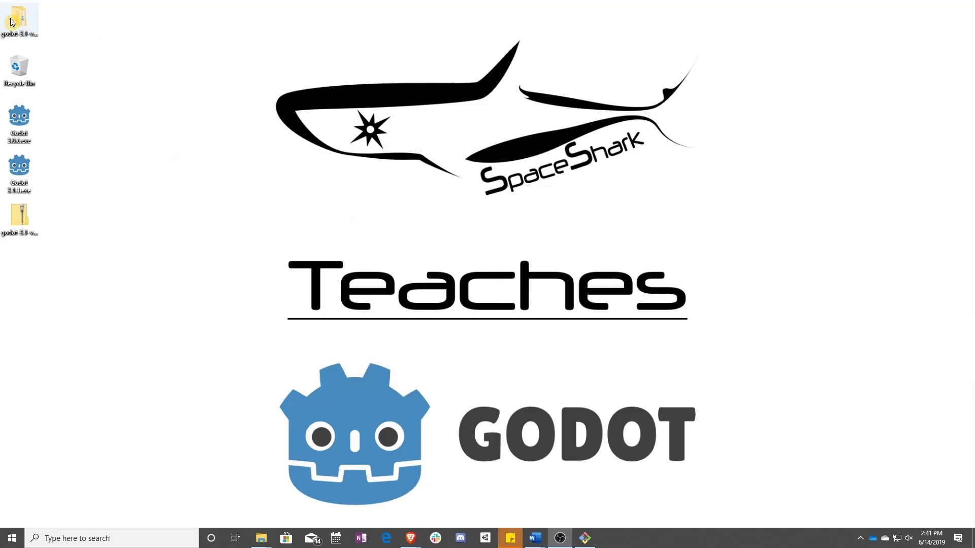
# - Look inside the extracted lesson 6 folder to check its project files
pyautogui.click(11, 24)
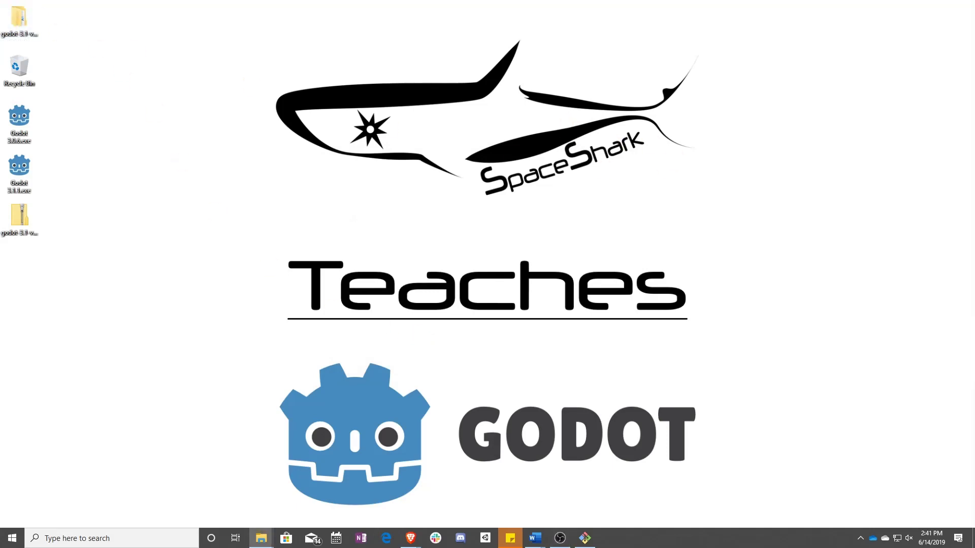
pyautogui.click(402, 145)
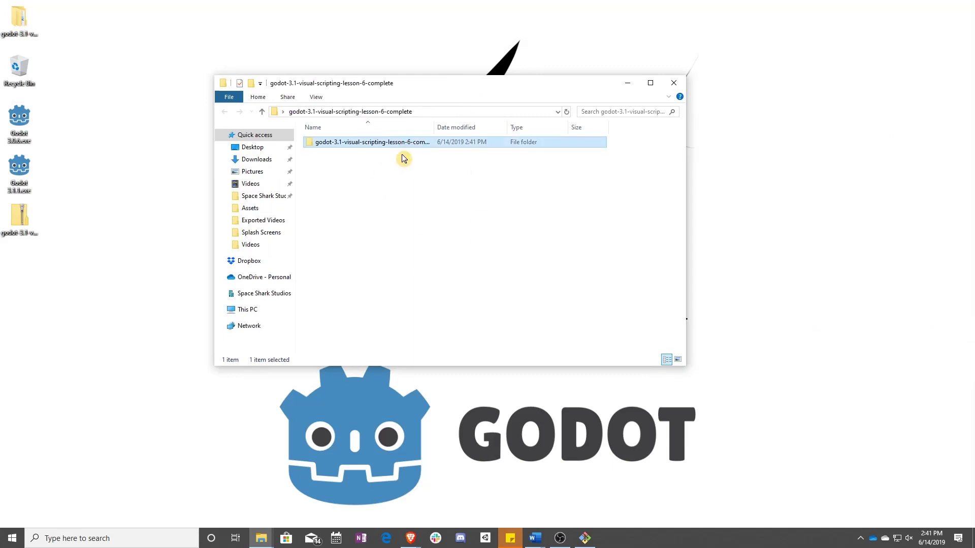
pyautogui.doubleClick(371, 145)
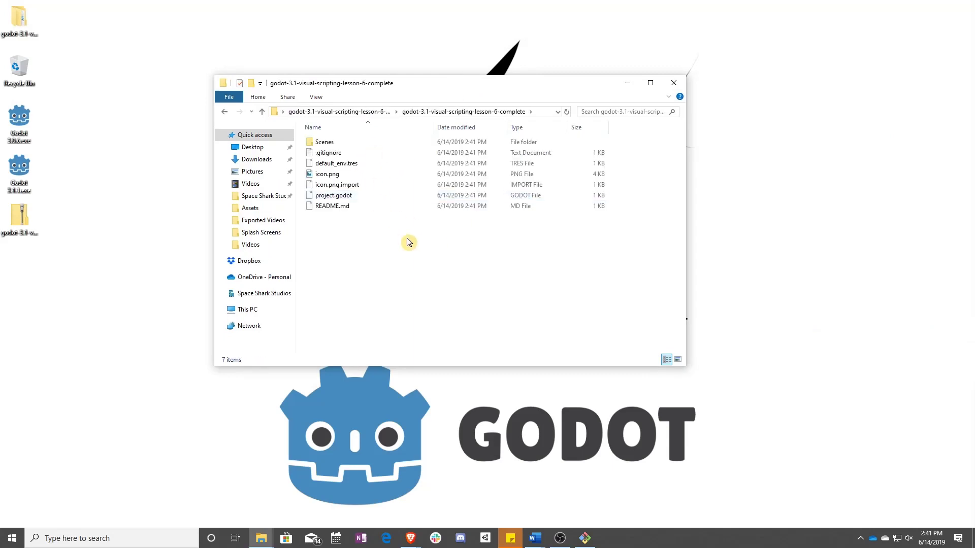
pyautogui.hotkey('alt', 'Left')
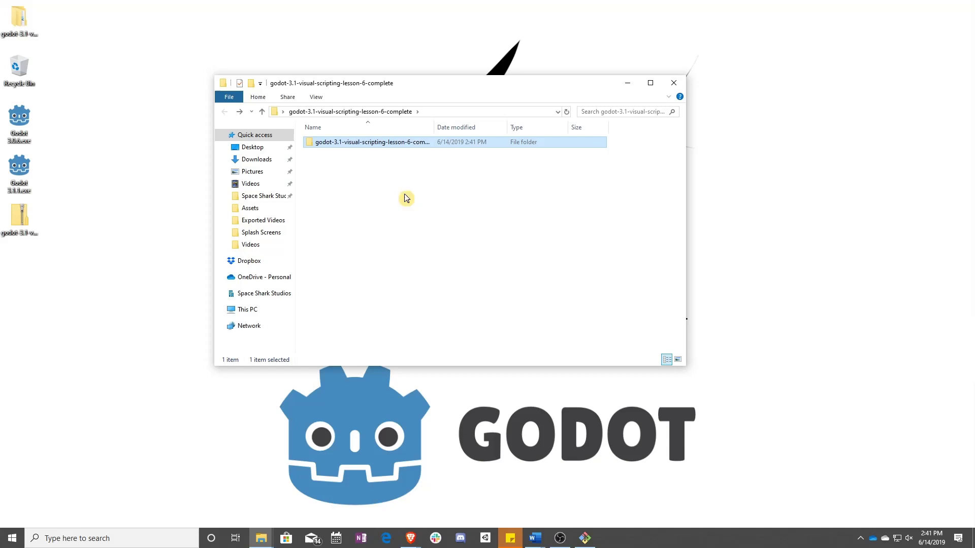
pyautogui.moveTo(453, 84); pyautogui.dragTo(457, 101)
pyautogui.moveTo(13, 30); pyautogui.dragTo(583, 148)
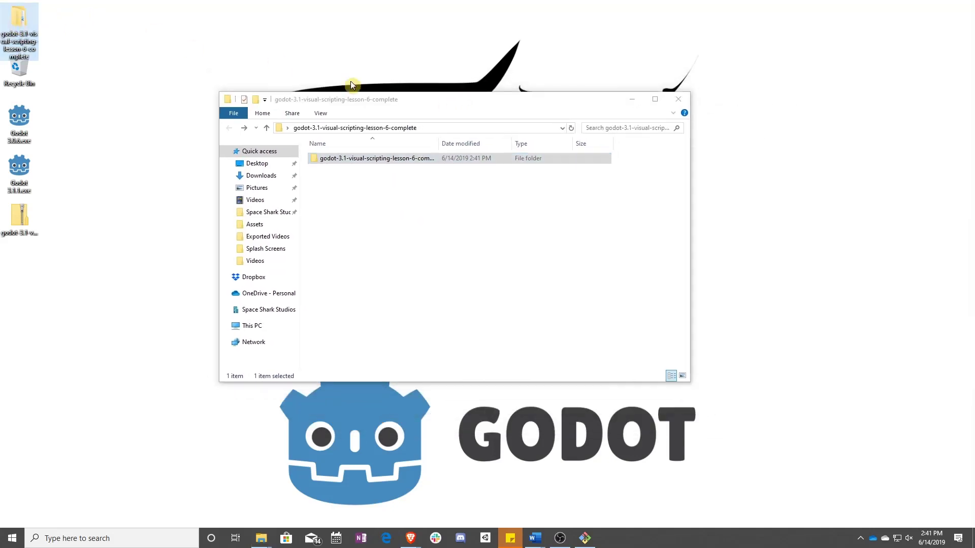
pyautogui.click(456, 229)
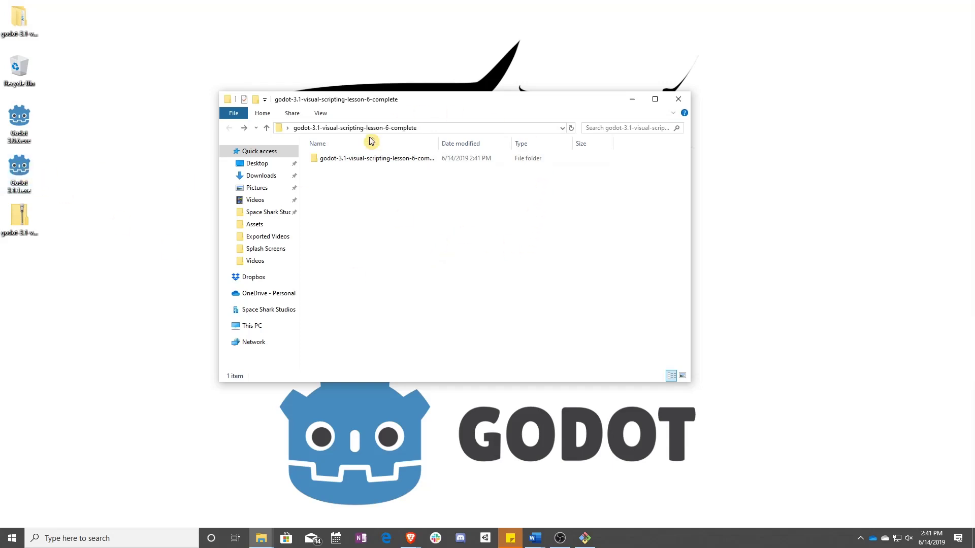
# - Launch the Godot 3.1.1 engine from the desktop icon
pyautogui.click(23, 10)
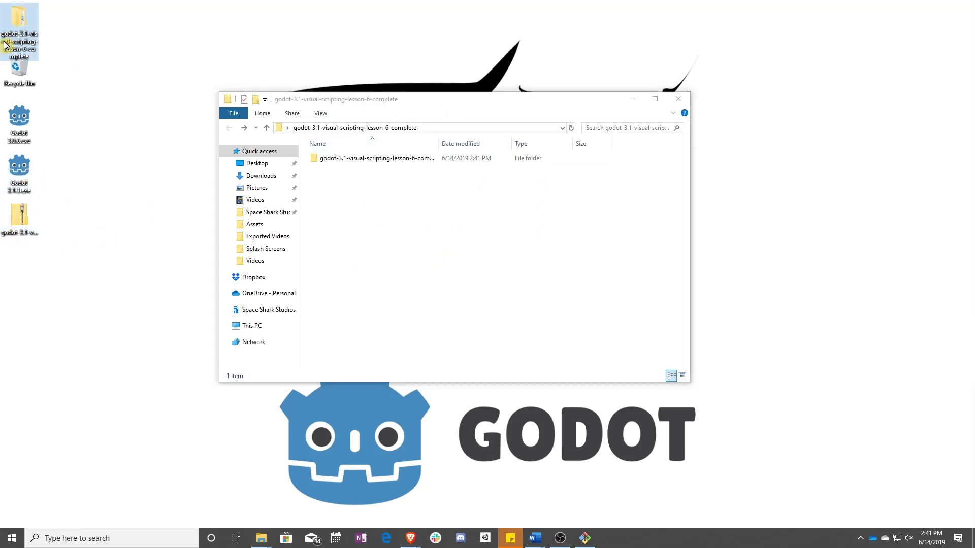
pyautogui.click(427, 230)
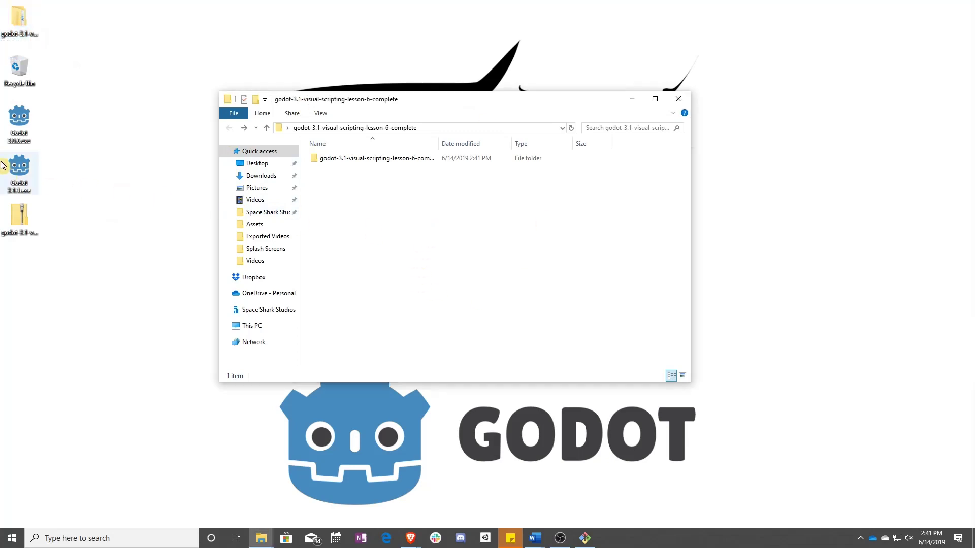
pyautogui.doubleClick(20, 174)
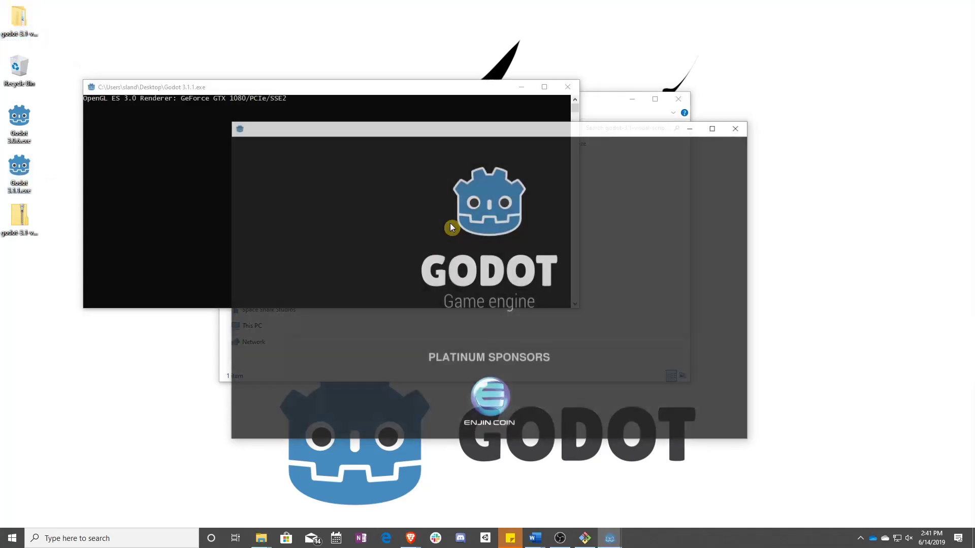
# - Start importing an existing project and browse for its project file
pyautogui.click(718, 250)
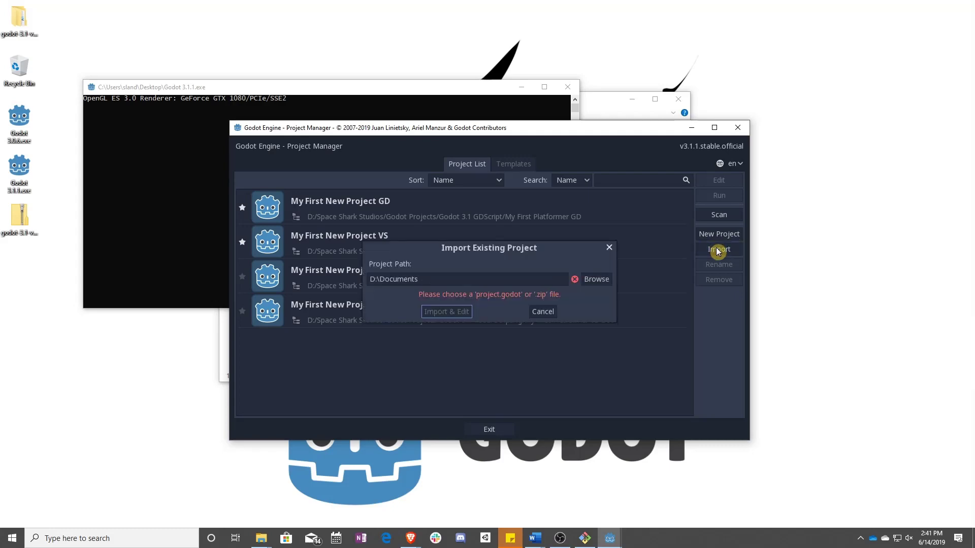
pyautogui.click(439, 279)
pyautogui.hotkey('ctrl', 'a')
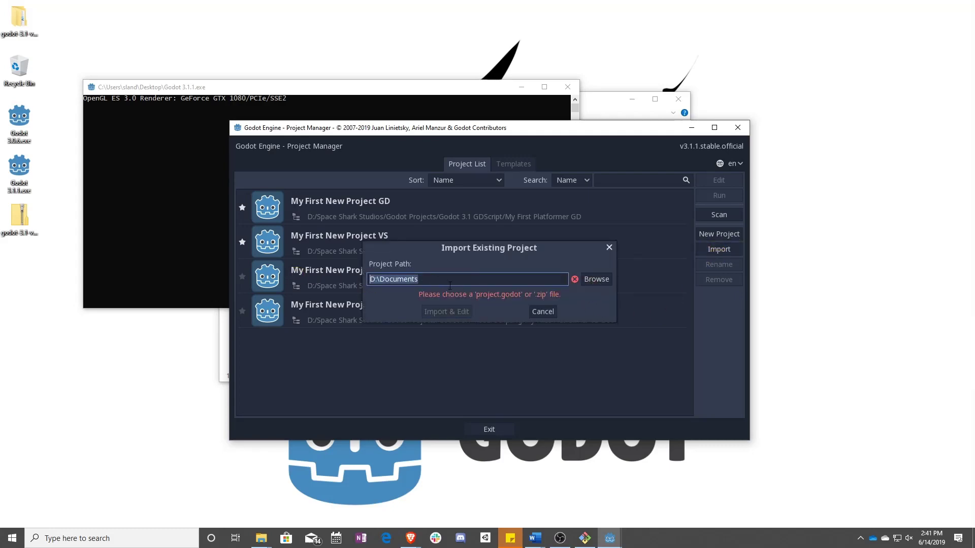
pyautogui.write('C:\\')
pyautogui.click(598, 280)
pyautogui.scroll(-2, 358, 315)
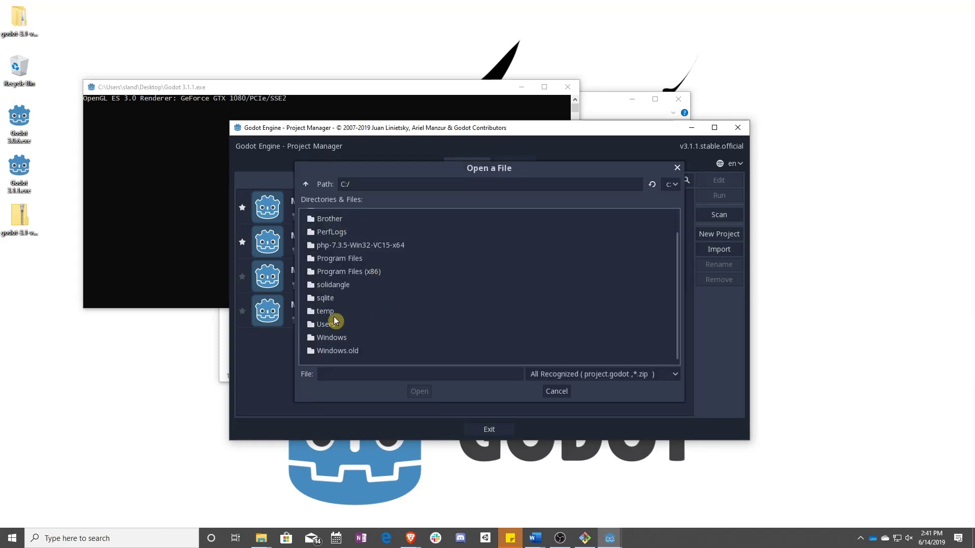
# - Pick project.godot in Desktop/godot-3.1-visual-scripting-lesson-6-complete and choose Import & Edit
pyautogui.doubleClick(333, 320)
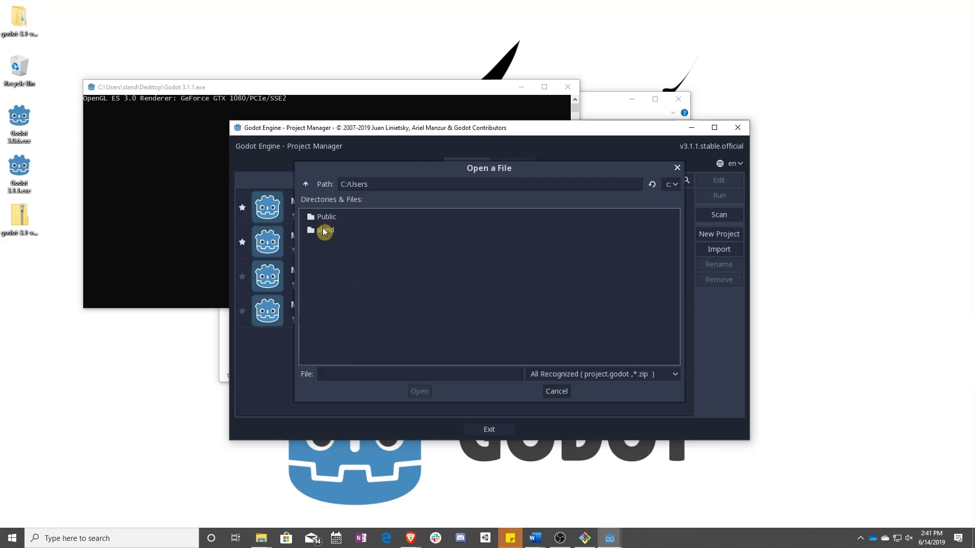
pyautogui.doubleClick(322, 229)
pyautogui.write('/sland/Desktop')
pyautogui.click(431, 187)
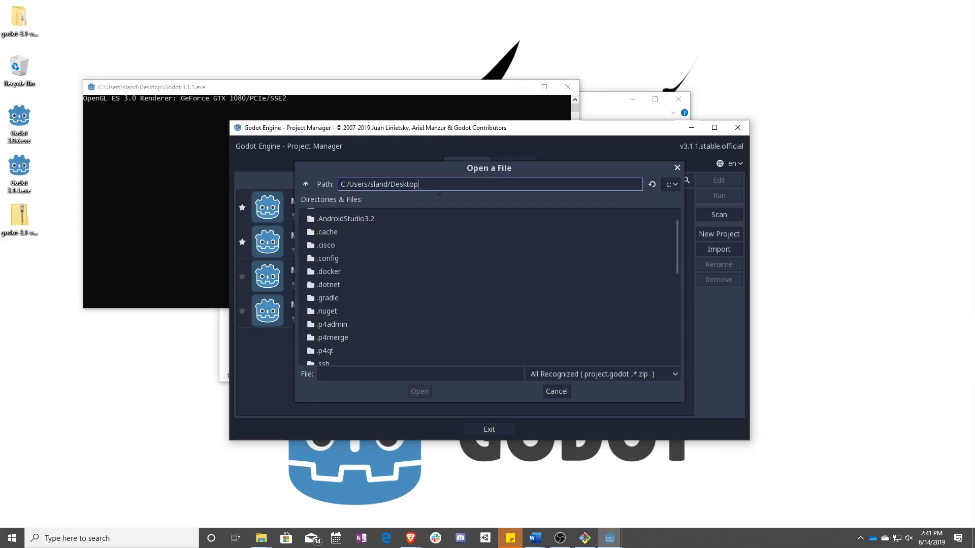
pyautogui.press('Return')
pyautogui.doubleClick(404, 218)
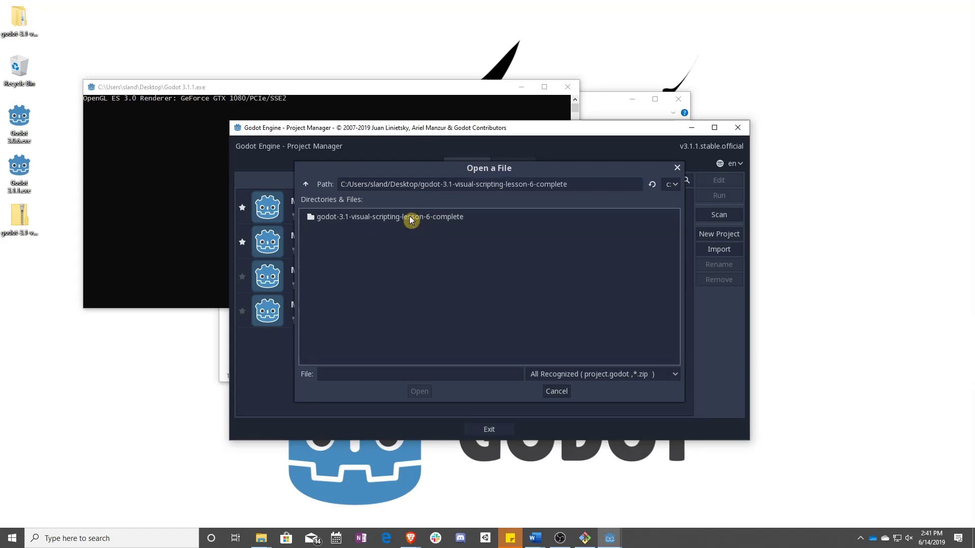
pyautogui.doubleClick(421, 218)
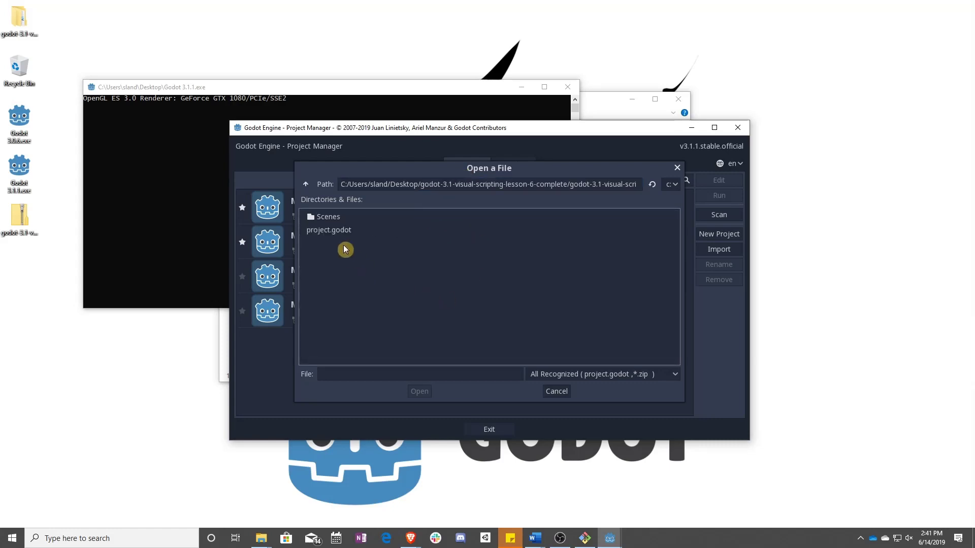
pyautogui.click(334, 230)
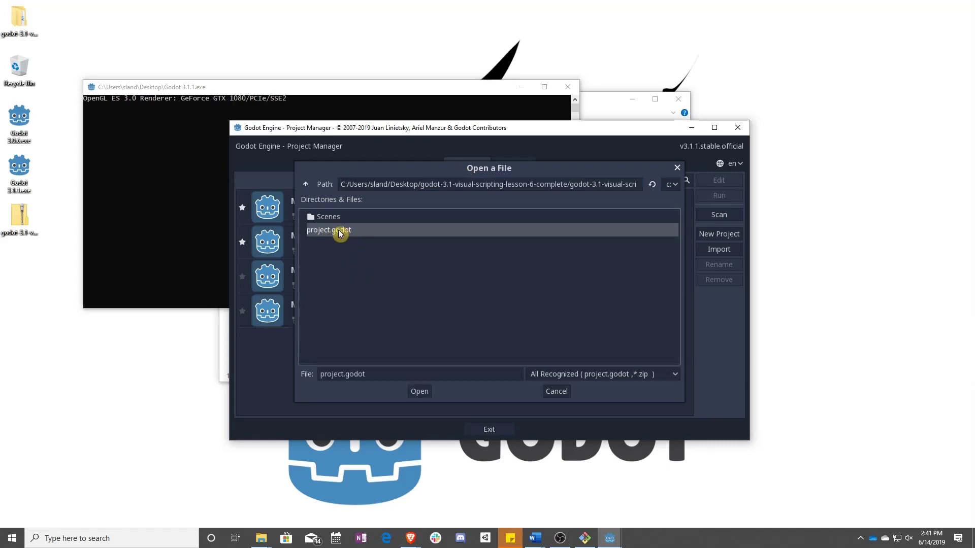
pyautogui.doubleClick(354, 229)
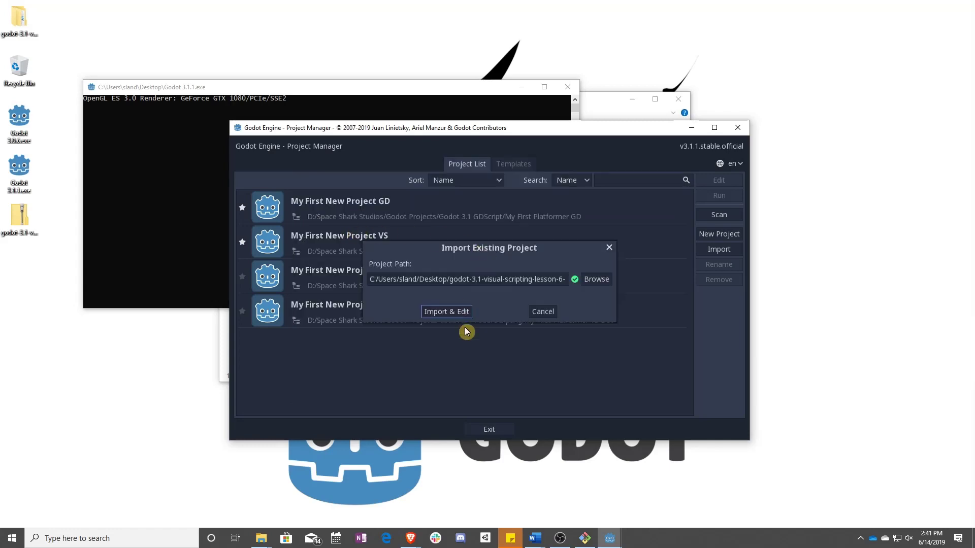
pyautogui.click(449, 308)
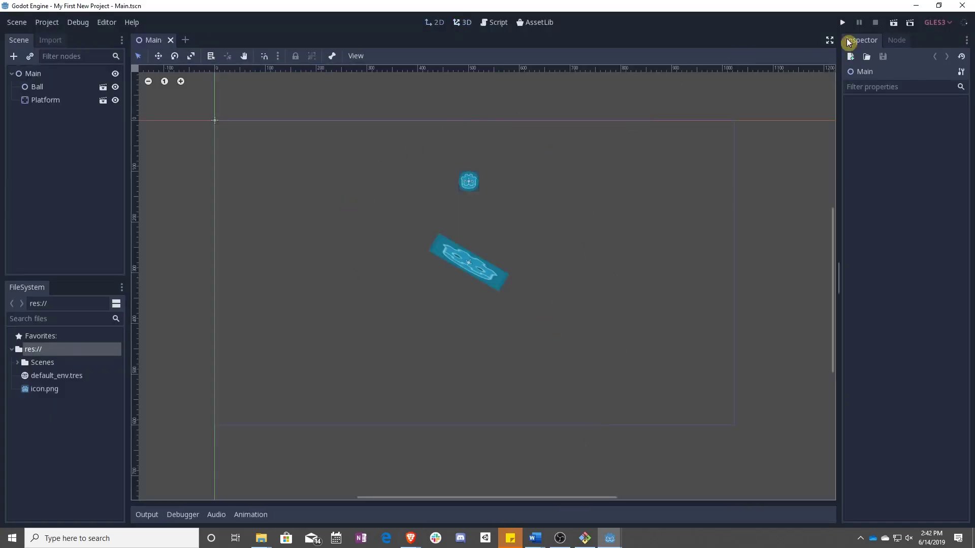
# - Run the main scene to watch the ball drop onto the platform, then quit Godot
pyautogui.click(842, 23)
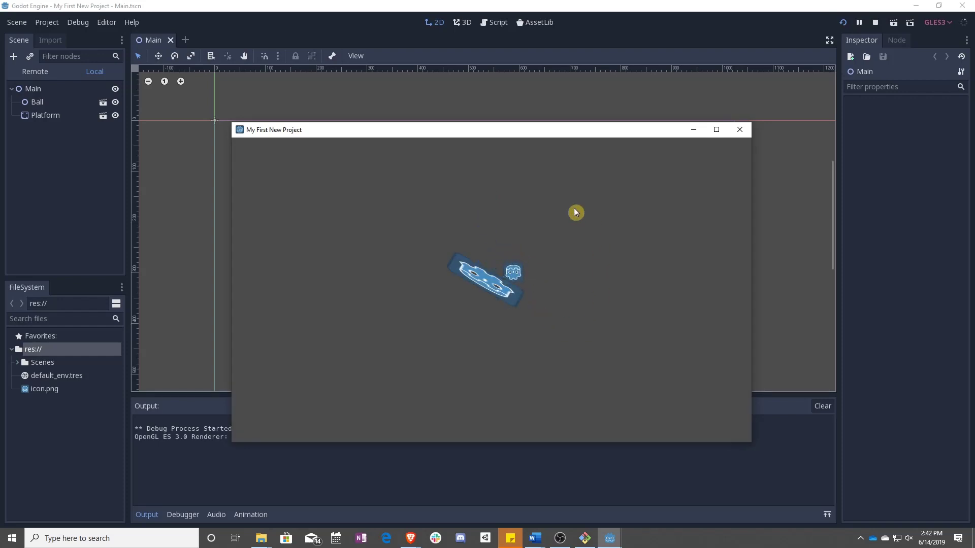
pyautogui.click(743, 133)
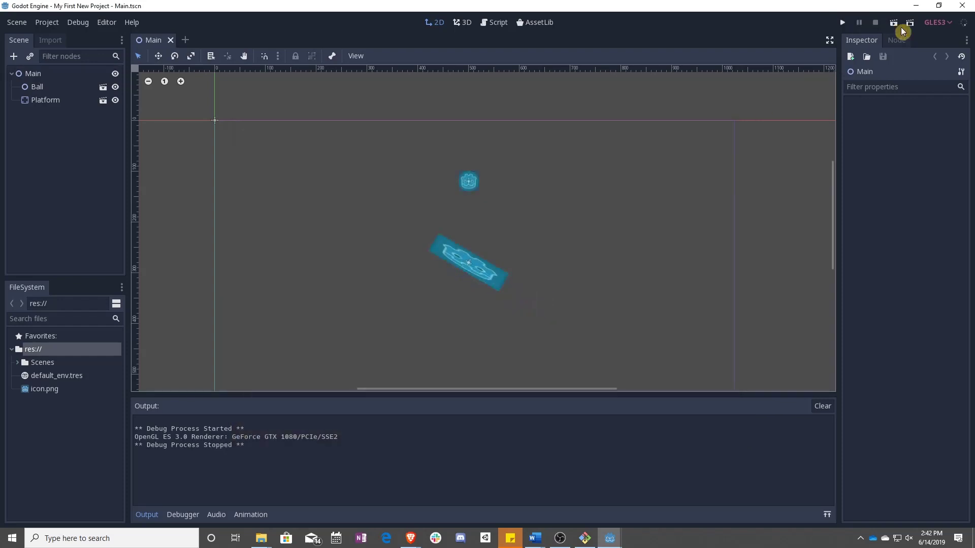
pyautogui.click(963, 6)
pyautogui.click(470, 274)
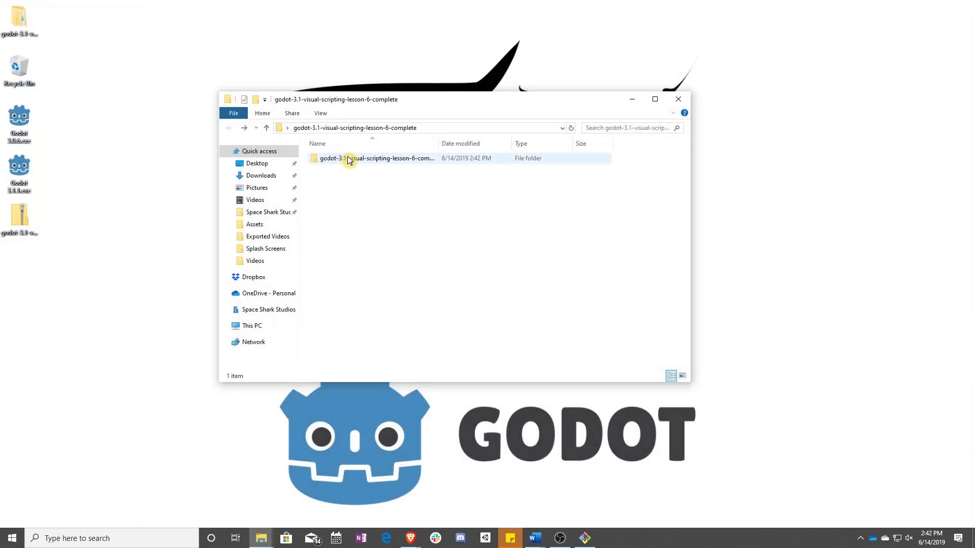
# - Send the lesson 6 folder to a compressed zip folder with the default name
pyautogui.click(349, 161)
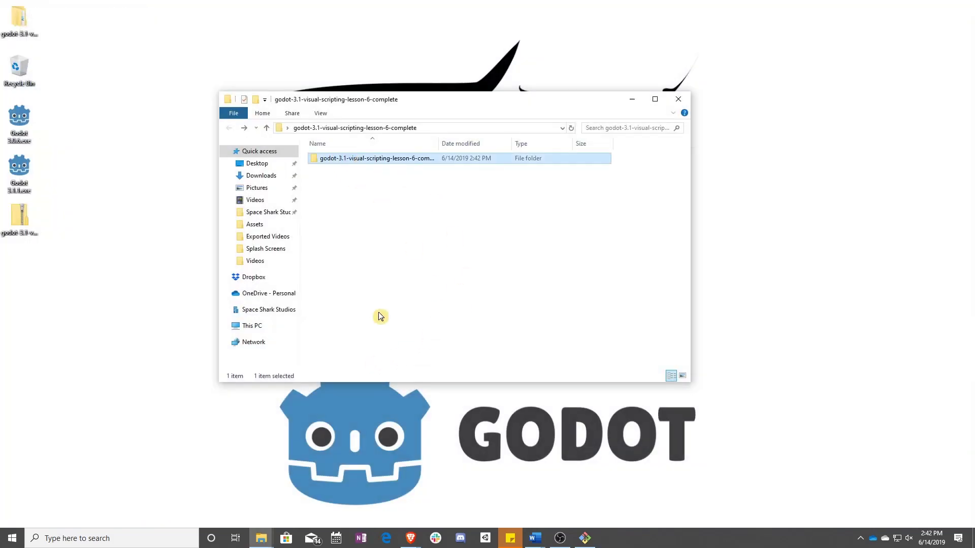
pyautogui.rightClick(377, 162)
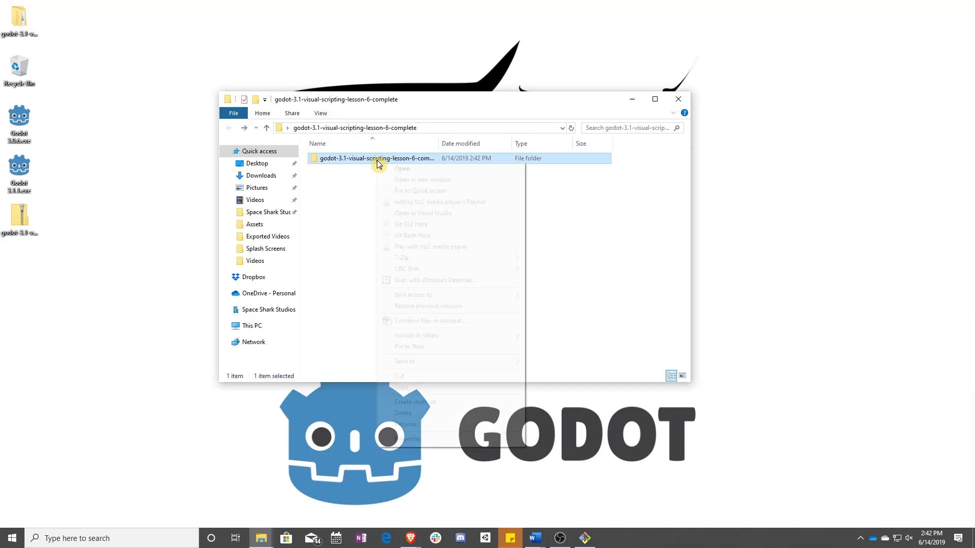
pyautogui.moveTo(404, 362)
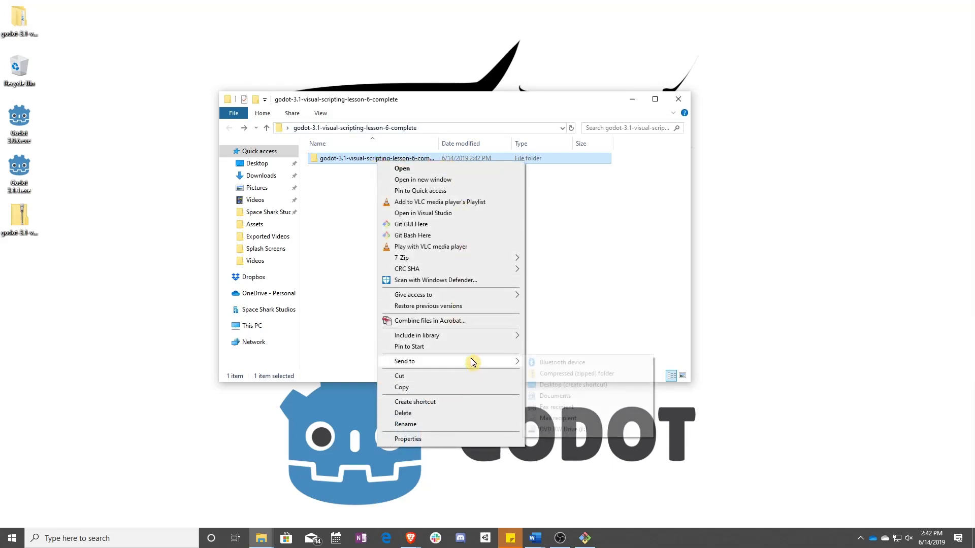
pyautogui.click(588, 375)
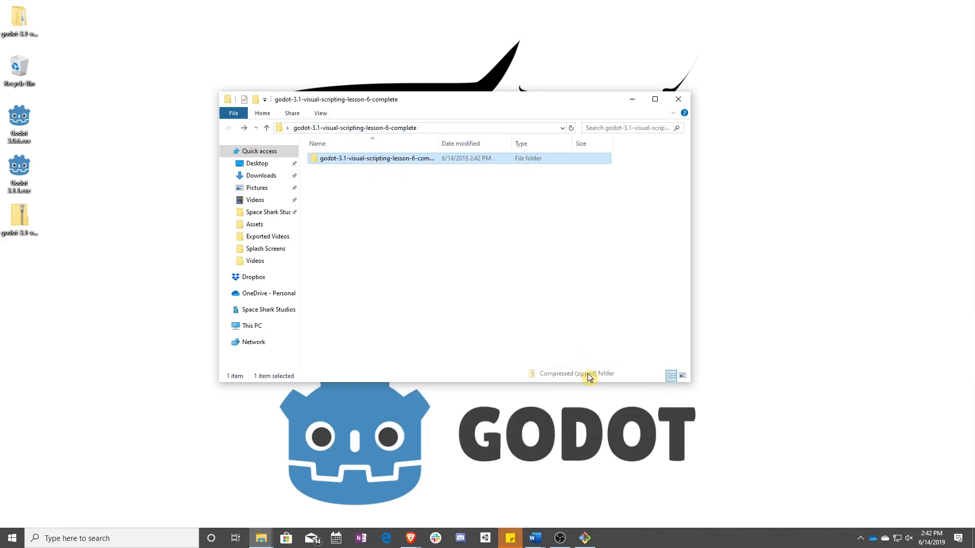
pyautogui.click(418, 204)
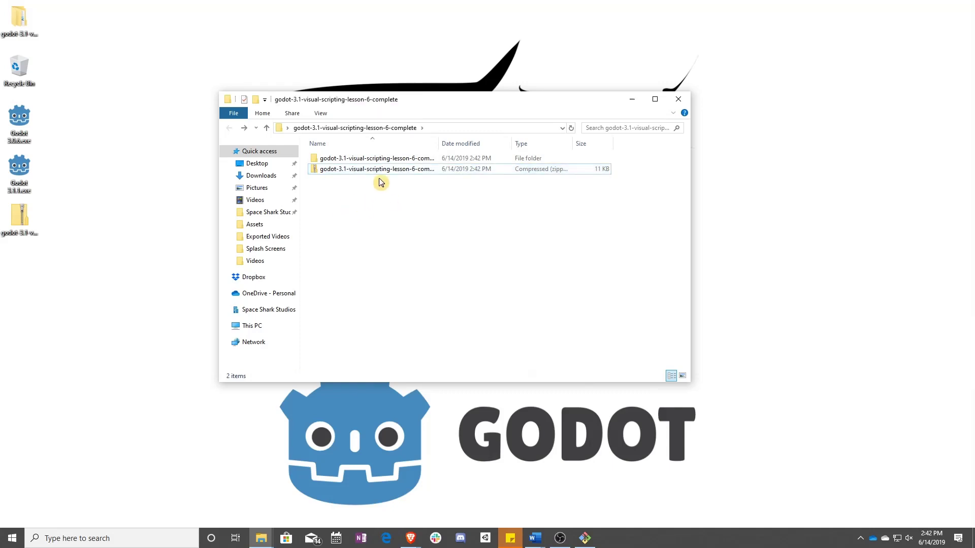
# - Browse the new zip to verify the project folder inside, then close File Explorer
pyautogui.doubleClick(384, 169)
pyautogui.doubleClick(383, 160)
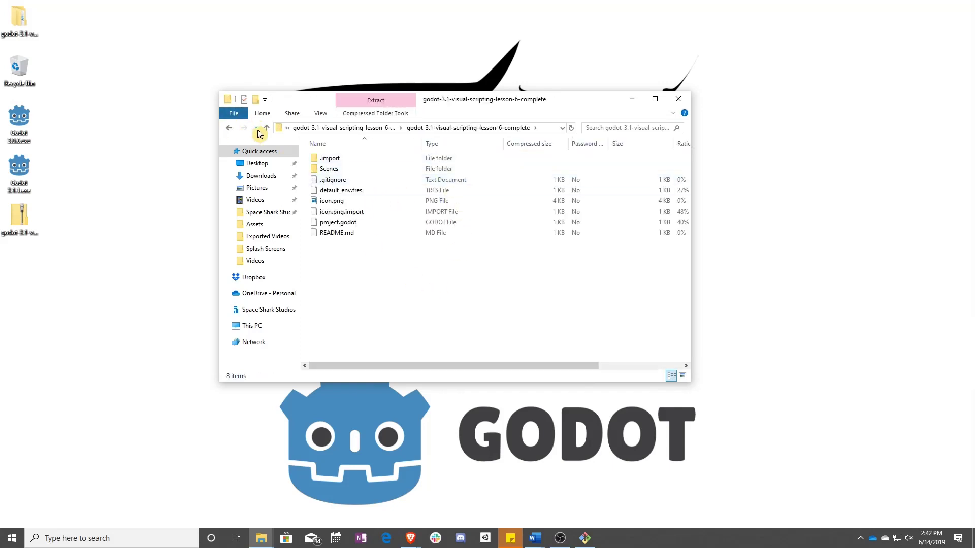
pyautogui.click(266, 127)
pyautogui.click(439, 224)
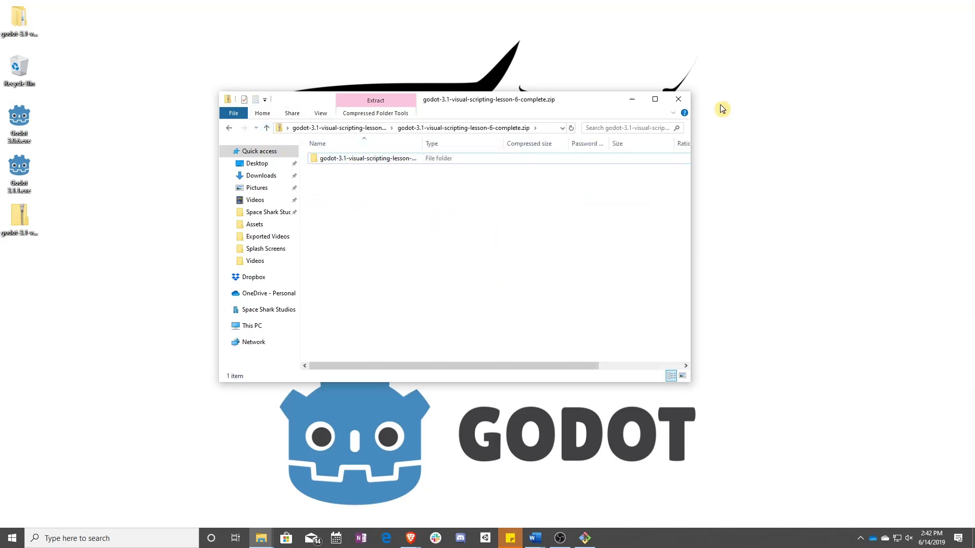
pyautogui.click(678, 99)
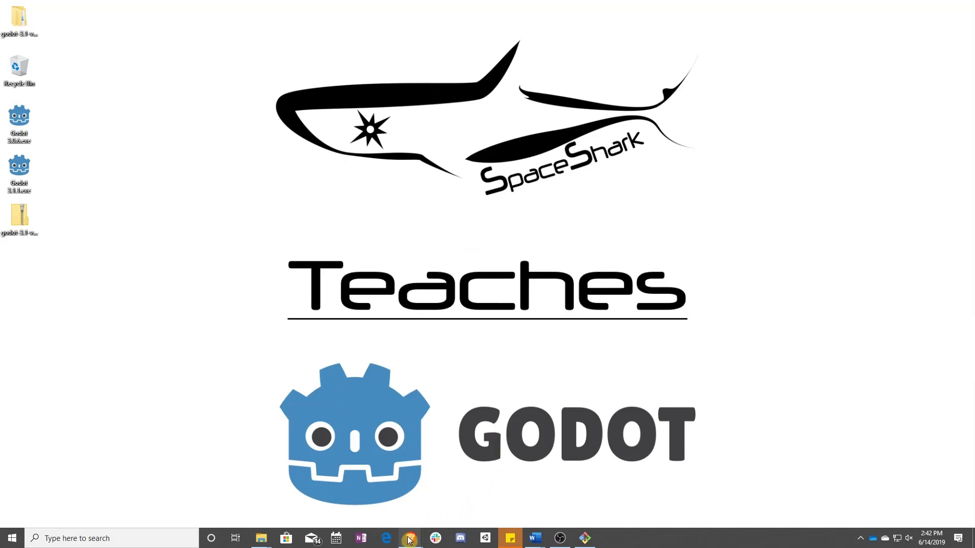
# - Bring the Brave window with the GitLab lesson-6-complete tag page to the front
pyautogui.moveTo(410, 538)
pyautogui.click(450, 499)
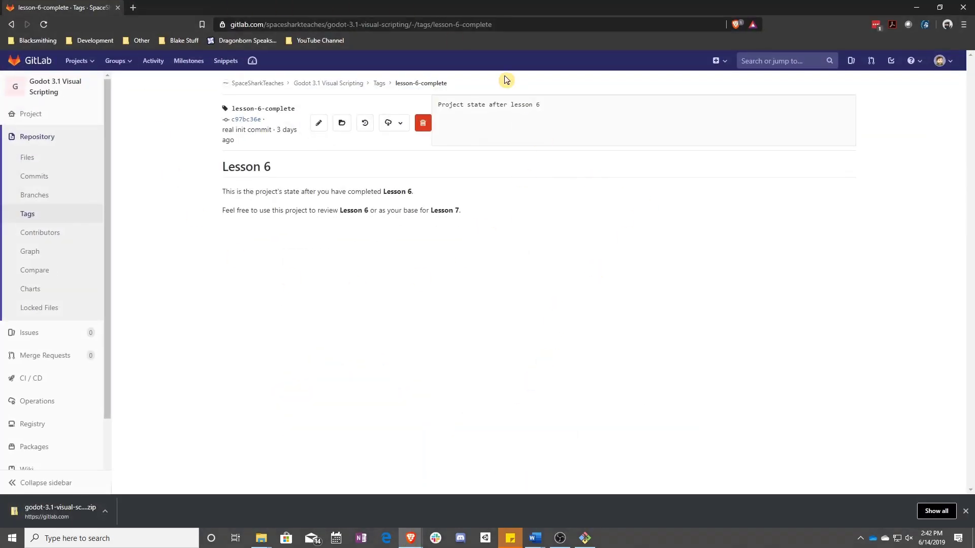